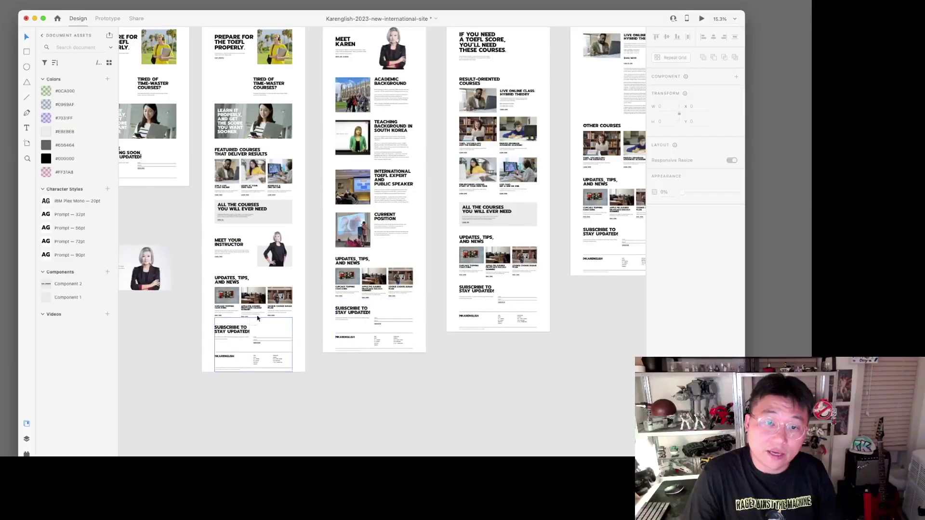
# Delete the third image-and-text section from the Sample Page.
pyautogui.hscroll(10, 566, 265)
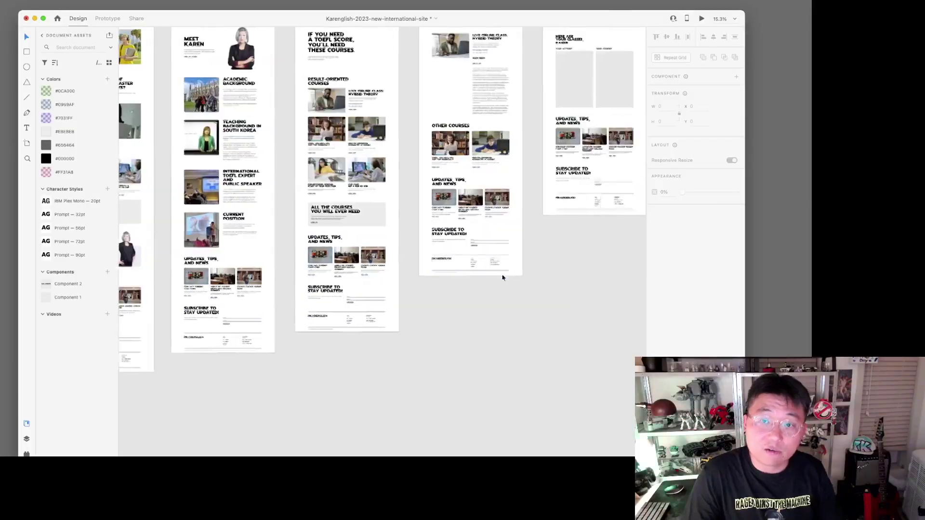
pyautogui.hscroll(5, 566, 265)
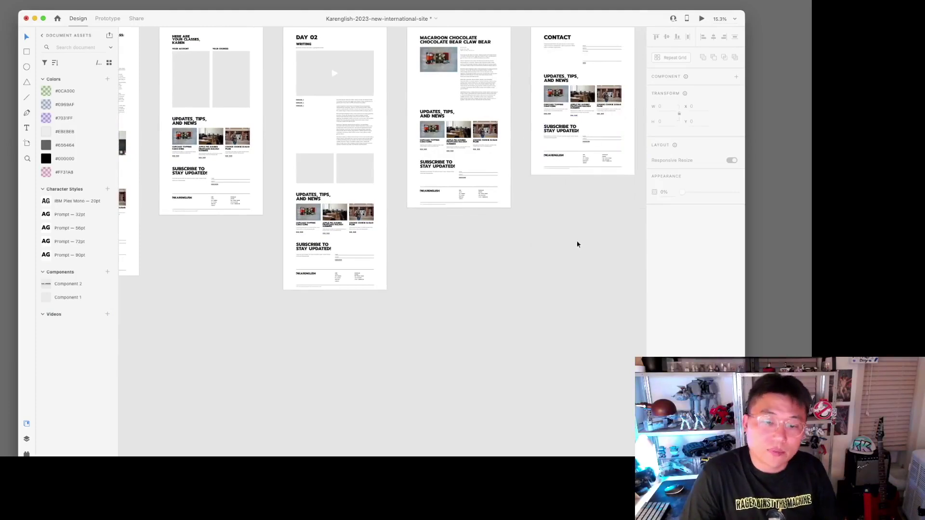
pyautogui.hscroll(2, 576, 244)
pyautogui.hscroll(-20, 576, 244)
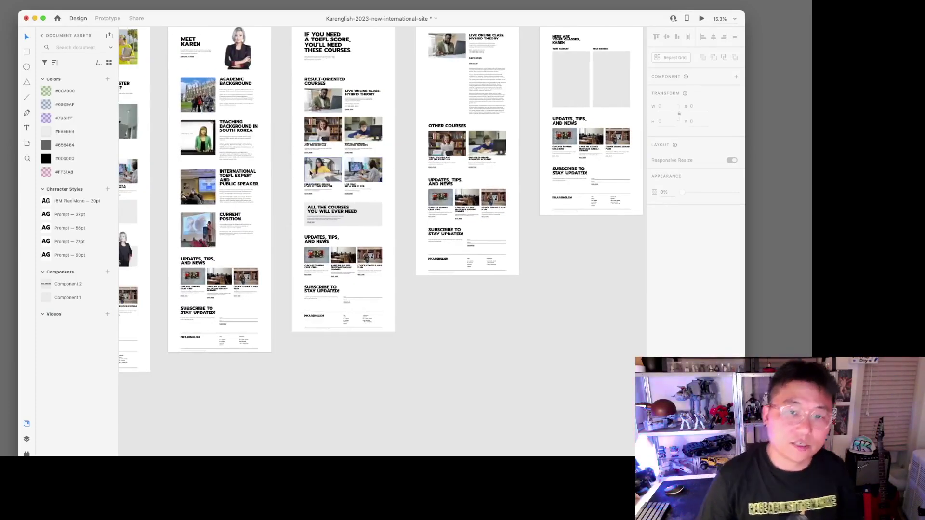
pyautogui.scroll(5, 358, 206)
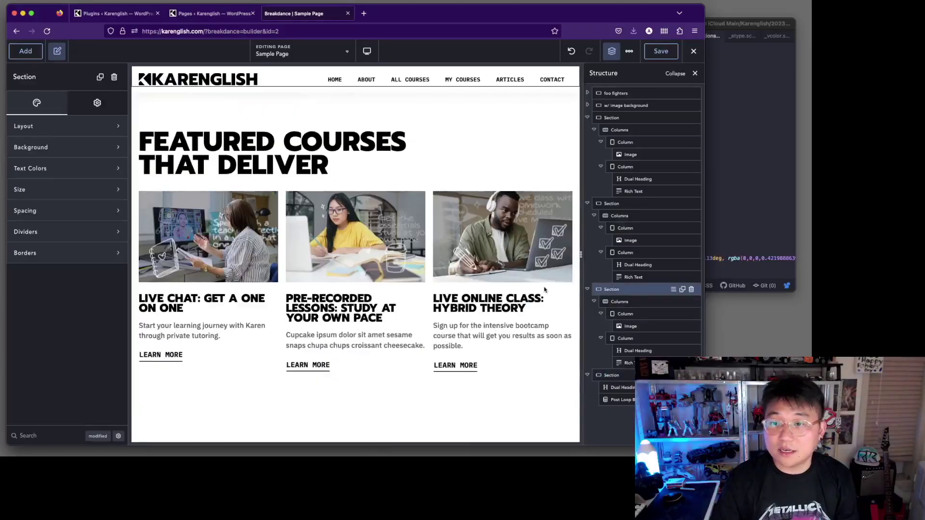
pyautogui.click(624, 289)
pyautogui.click(692, 290)
# Delete the second image-and-text section, then select the remaining Background section.
pyautogui.scroll(5, 442, 281)
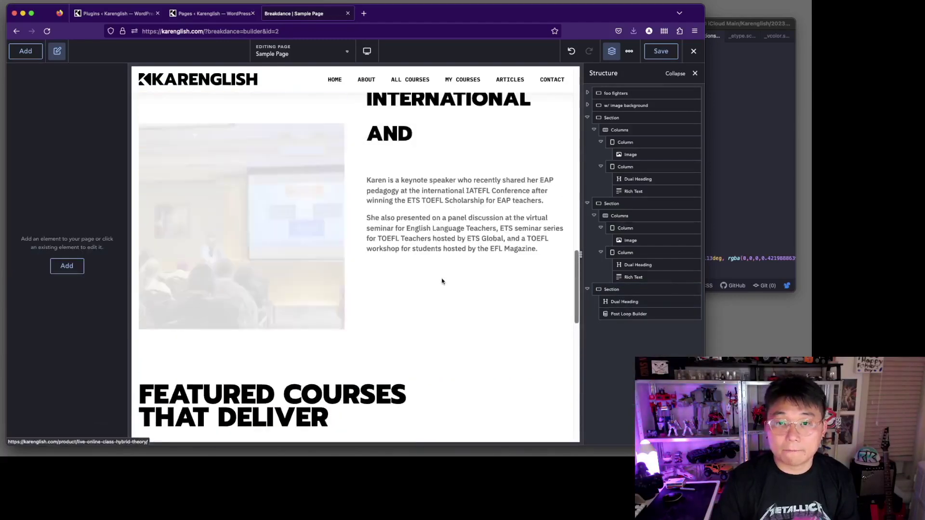
pyautogui.click(656, 204)
pyautogui.click(691, 203)
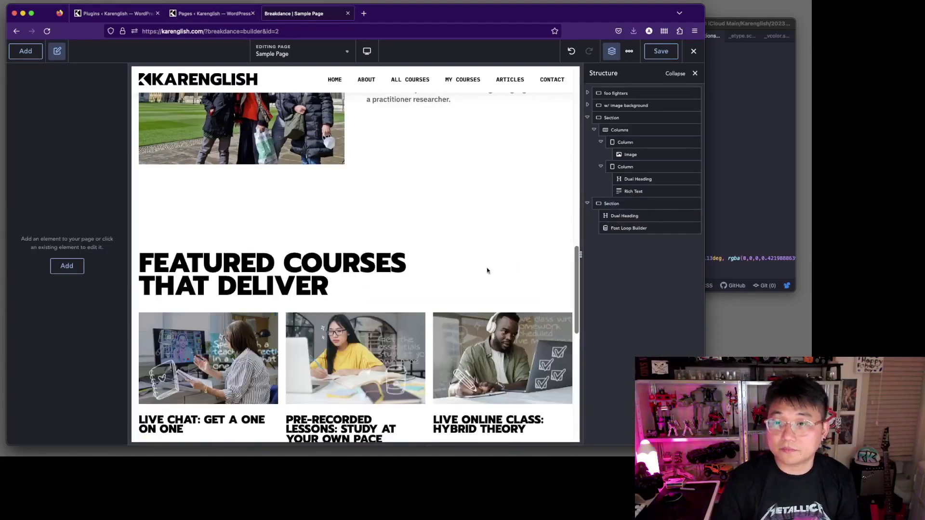
pyautogui.click(633, 119)
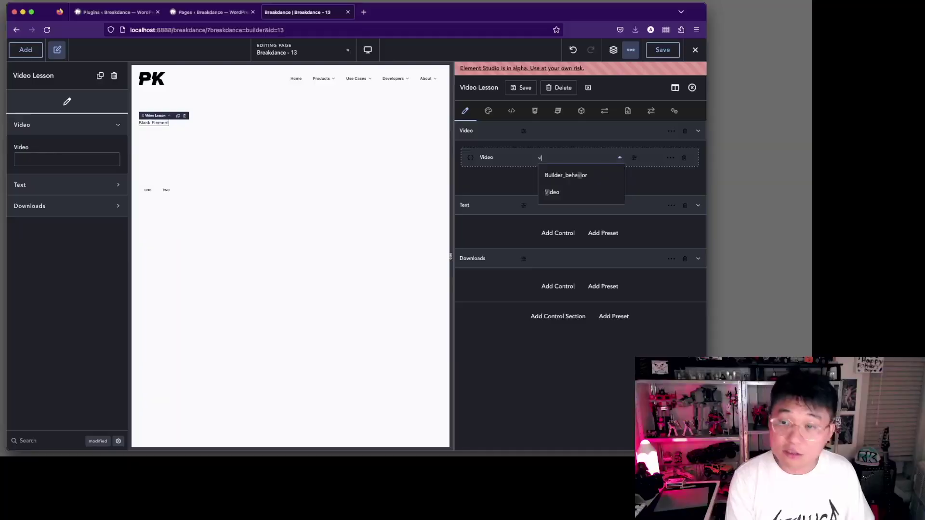
# Set the Video control's type to Video and add a new control under the Text section.
pyautogui.click(579, 182)
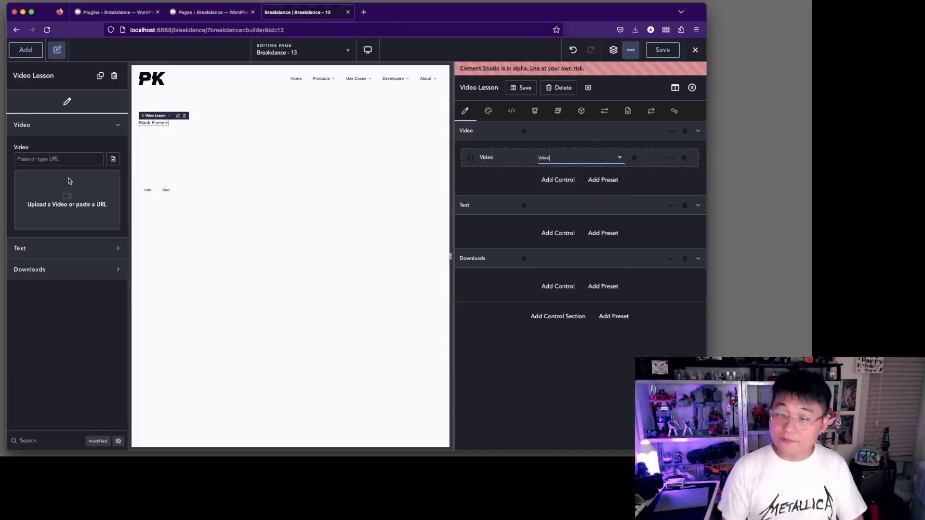
pyautogui.click(550, 233)
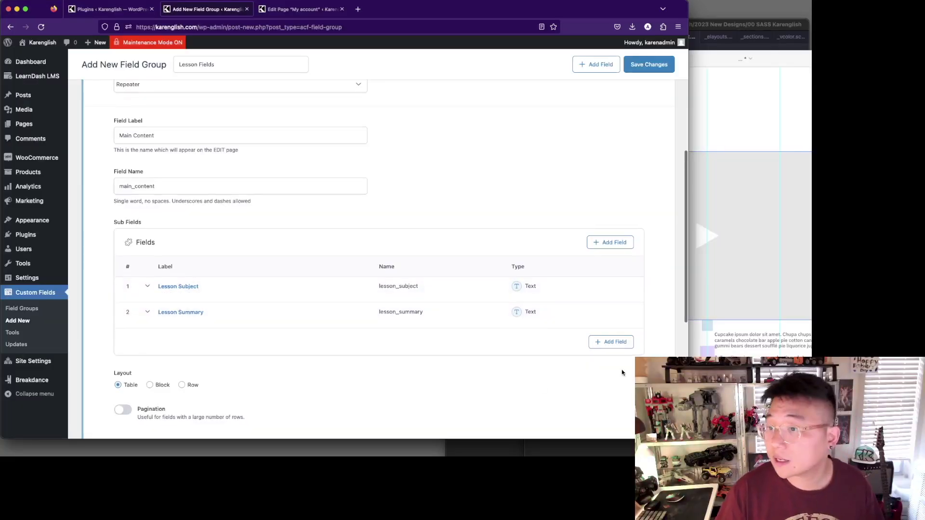
# Add a 'reset' field under Lesson Summary, and duplicate the col field, moving the copy up.
pyautogui.click(610, 340)
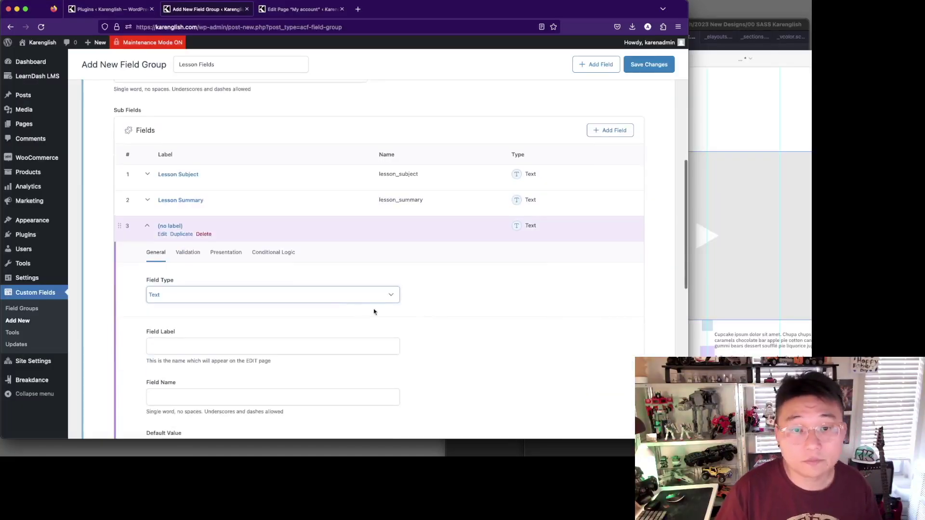
pyautogui.scroll(-4, 281, 314)
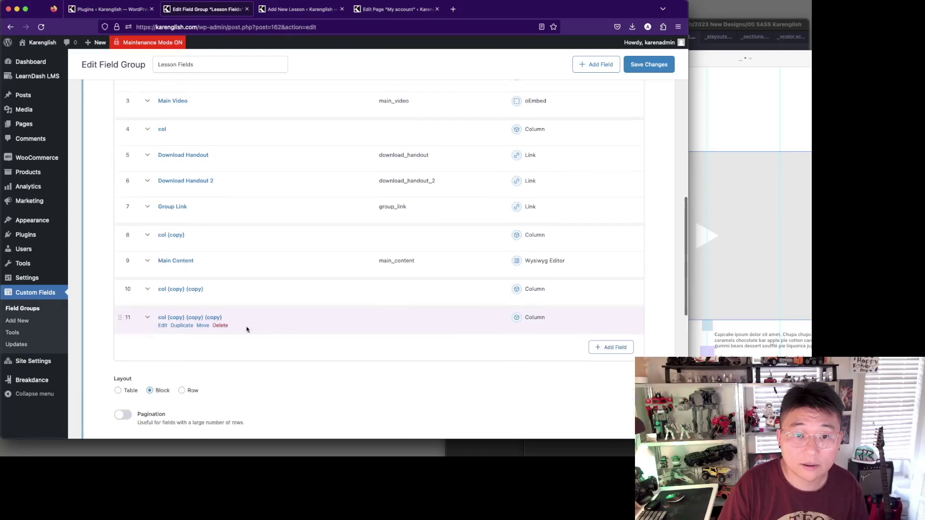
pyautogui.scroll(2, 246, 326)
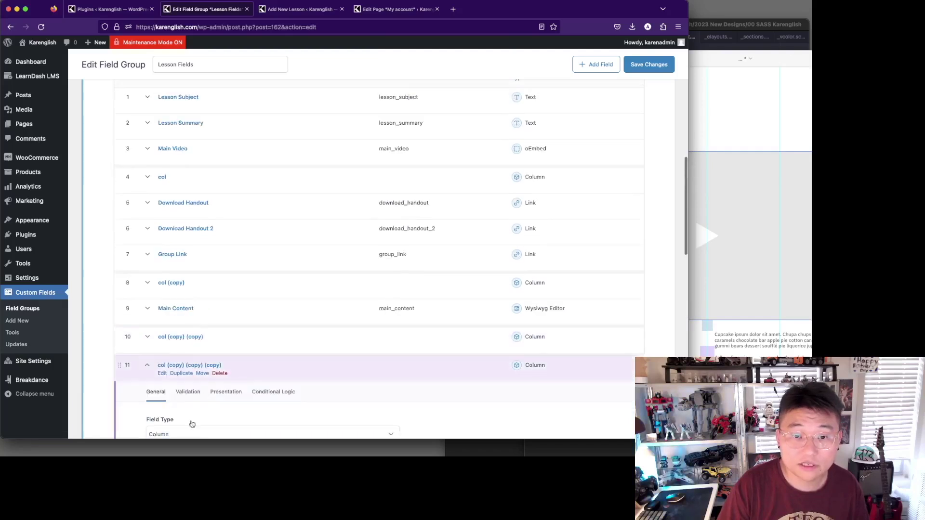
pyautogui.scroll(-3, 192, 424)
pyautogui.tripleClick(205, 325)
pyautogui.write('reset')
pyautogui.click(134, 208)
pyautogui.moveTo(117, 371); pyautogui.dragTo(137, 167)
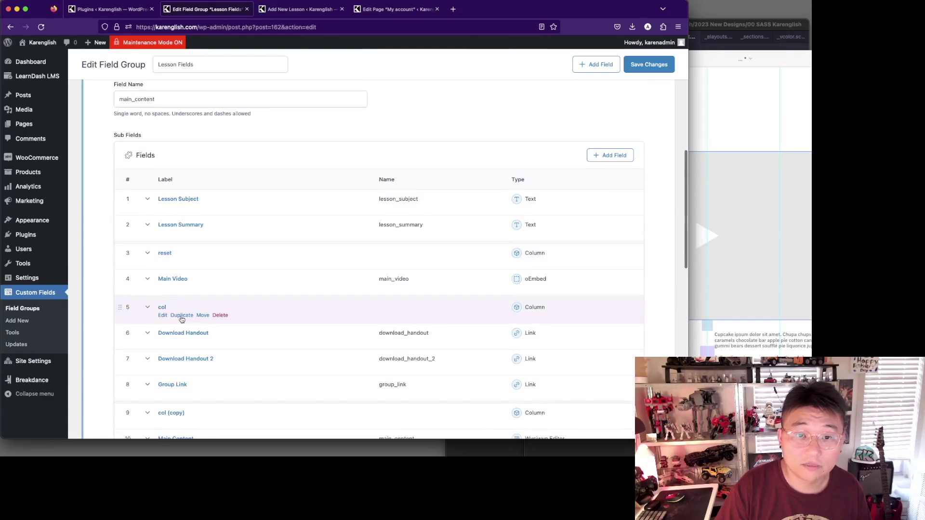
pyautogui.click(181, 314)
pyautogui.moveTo(125, 311); pyautogui.dragTo(112, 167)
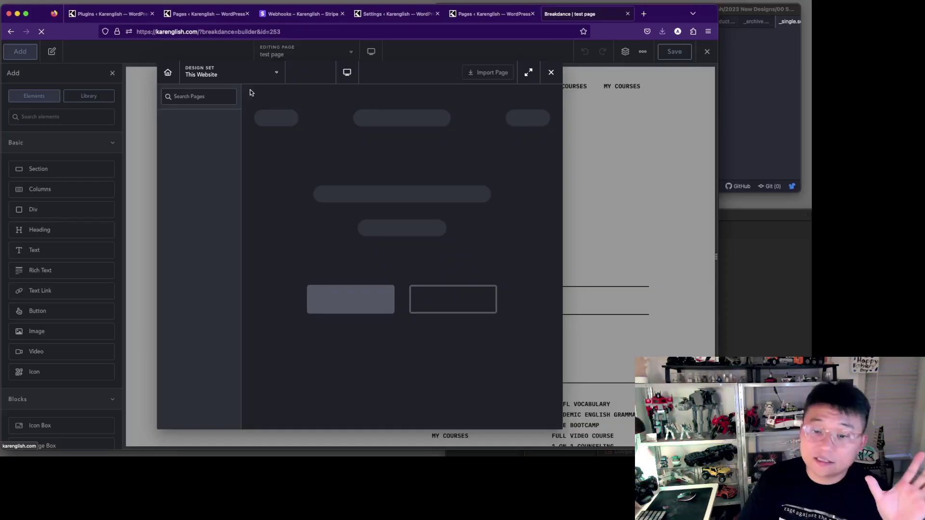
# Insert the previewed design-set page onto the canvas and browse the design set's page library.
pyautogui.click(550, 73)
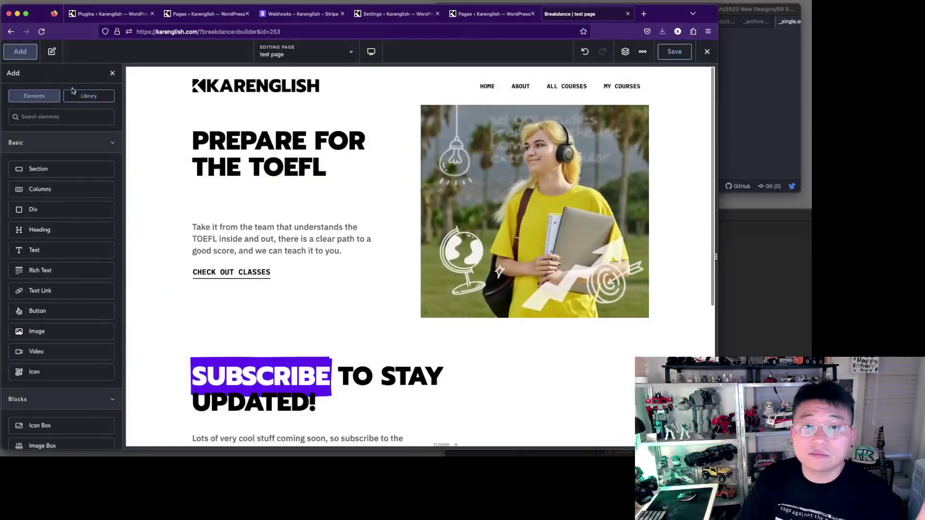
pyautogui.click(89, 95)
pyautogui.scroll(-3, 514, 204)
pyautogui.scroll(-5, 494, 256)
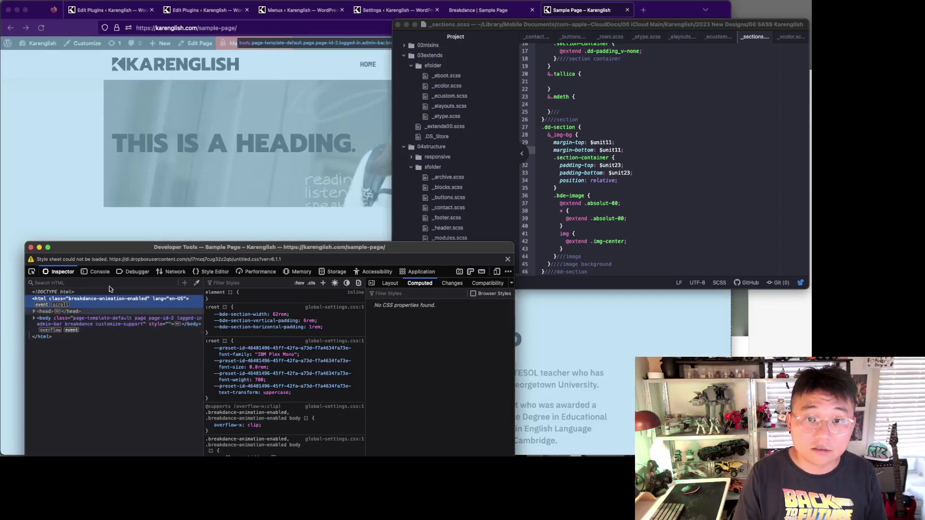
# Inspect the heading's banner image to show its img element and CSS rules.
pyautogui.rightClick(148, 193)
pyautogui.click(161, 282)
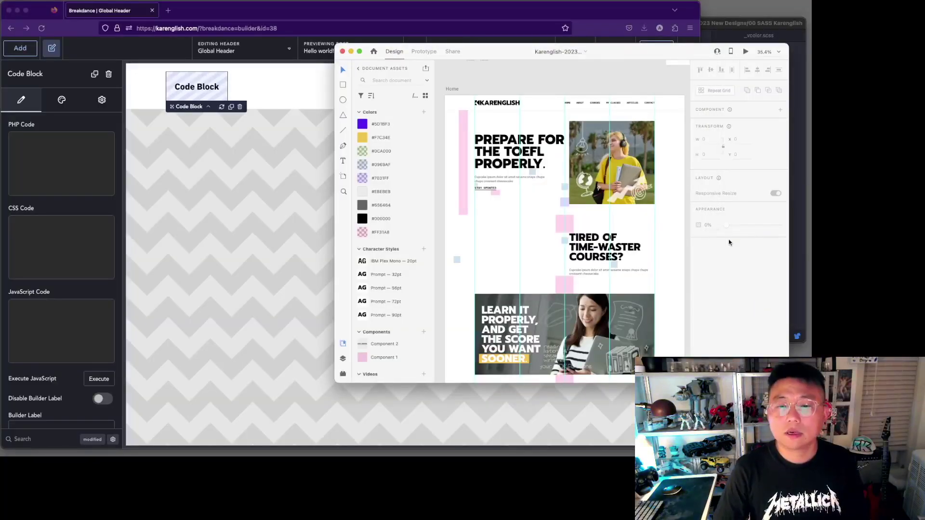
# Open Karenglish_icon_2022.svg and Karenglish_Full_Logo_2023.svg from 2022 work as two editor tabs.
pyautogui.press('super+Tab')
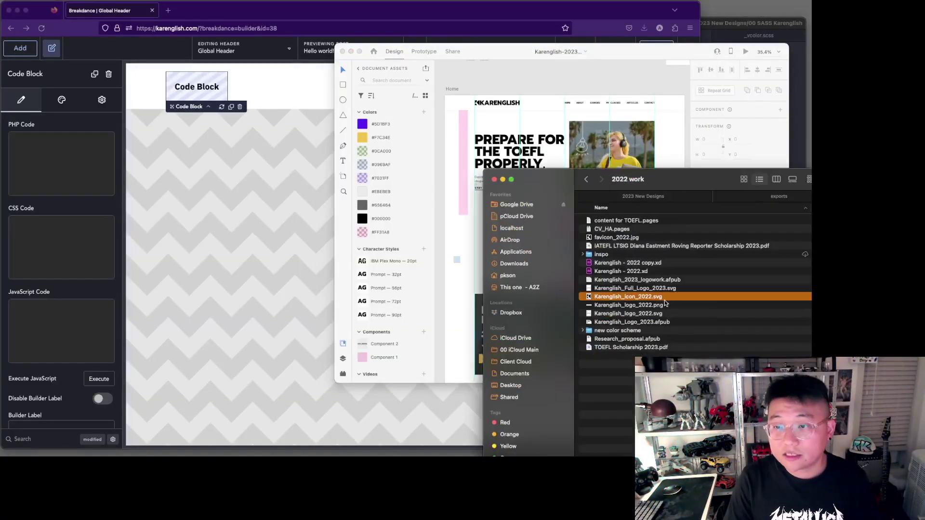
pyautogui.press('super+o')
pyautogui.press('Up')
pyautogui.press('super+o')
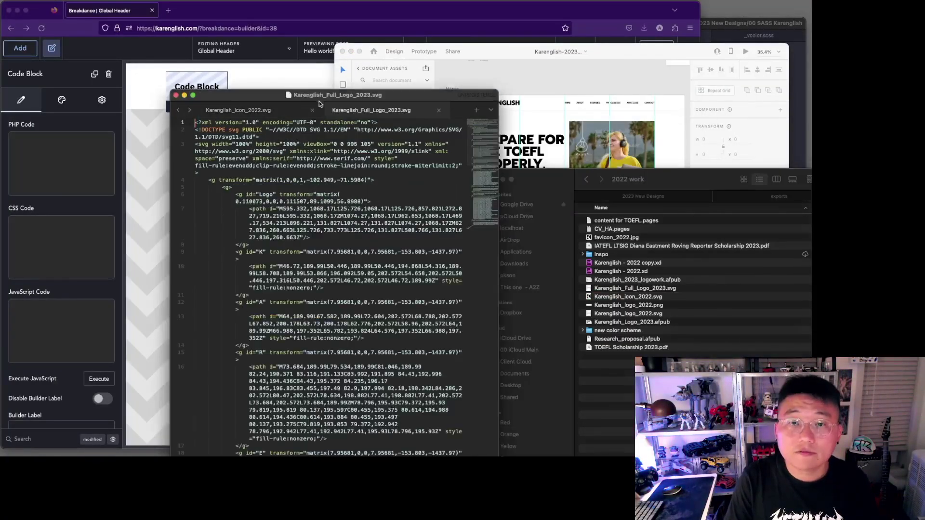